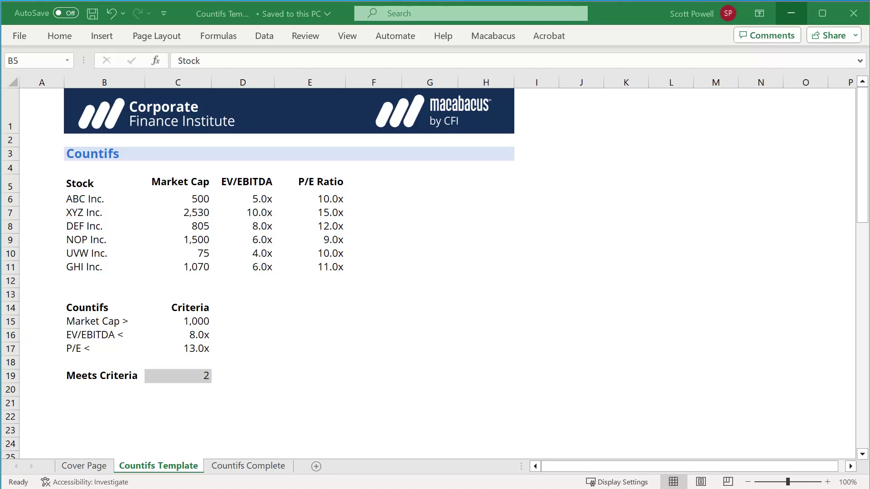
# Clear the formula from C19, then review the stock names and Market Cap values in B6:C11
pyautogui.click(178, 376)
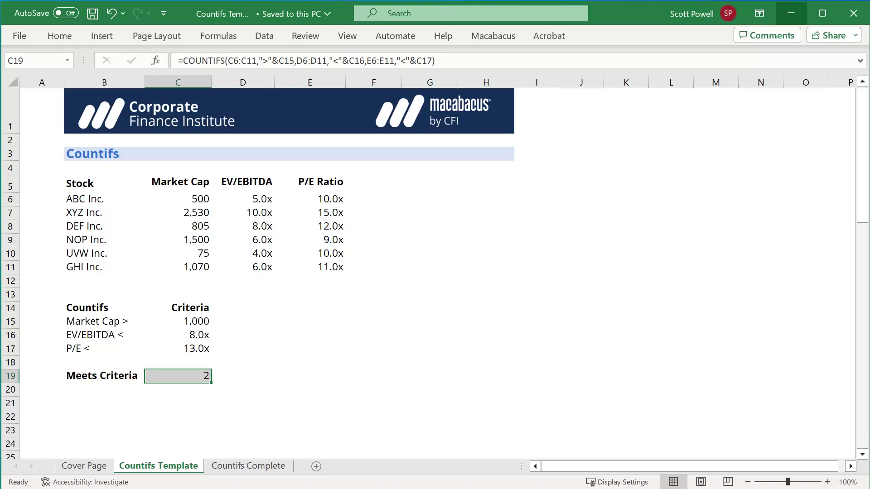
pyautogui.press('Delete')
pyautogui.press('Up')
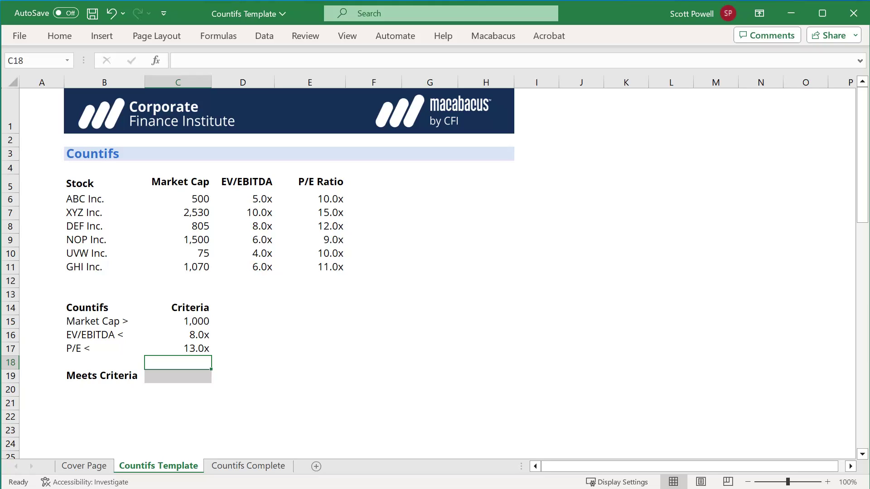
pyautogui.press('Up')
pyautogui.press('Up')
pyautogui.press('Up')
pyautogui.press('Up')
pyautogui.press('Up')
pyautogui.press('Up')
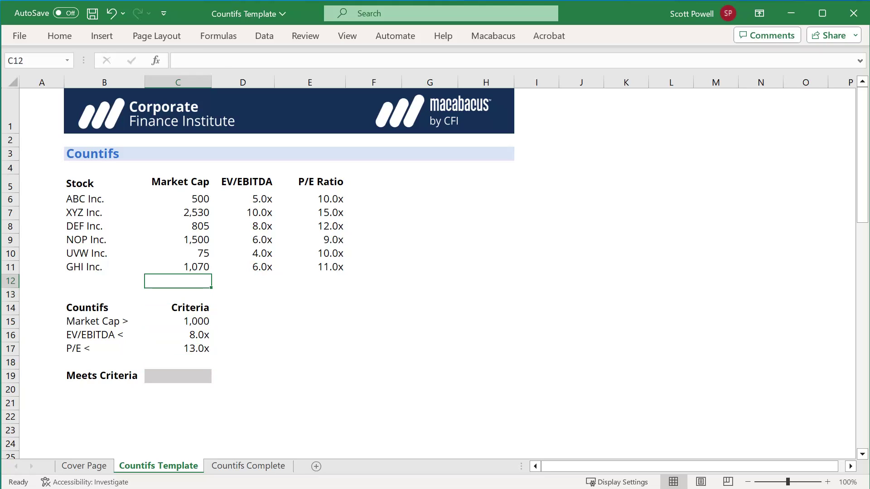
pyautogui.press('Left')
pyautogui.press('Up')
pyautogui.press('Up')
pyautogui.press('Up')
pyautogui.press('Up')
pyautogui.press('Up')
pyautogui.press('Up')
pyautogui.hotkey('shift', 'Down')
pyautogui.hotkey('shift', 'Down')
pyautogui.hotkey('shift', 'Down')
pyautogui.hotkey('shift', 'Down')
pyautogui.hotkey('shift', 'Down')
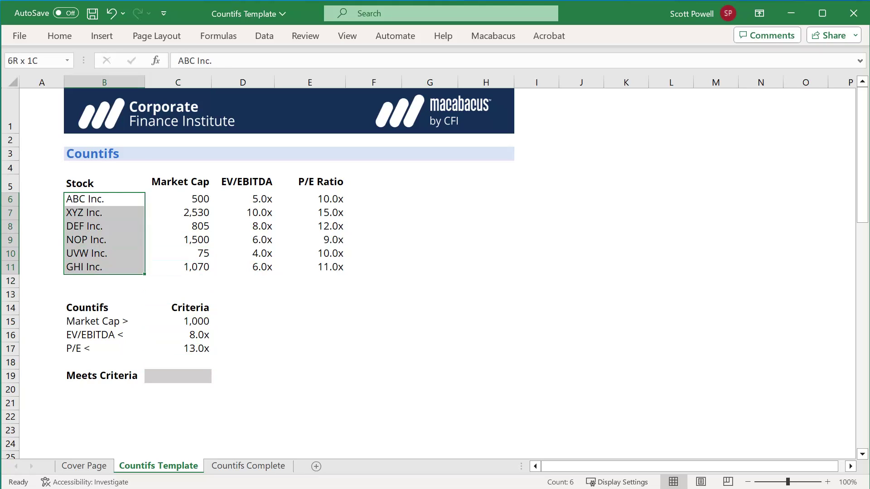
pyautogui.press('Right')
pyautogui.hotkey('shift', 'Down')
pyautogui.hotkey('shift', 'Down')
pyautogui.hotkey('shift', 'Down')
pyautogui.hotkey('shift', 'Down')
pyautogui.hotkey('shift', 'Down')
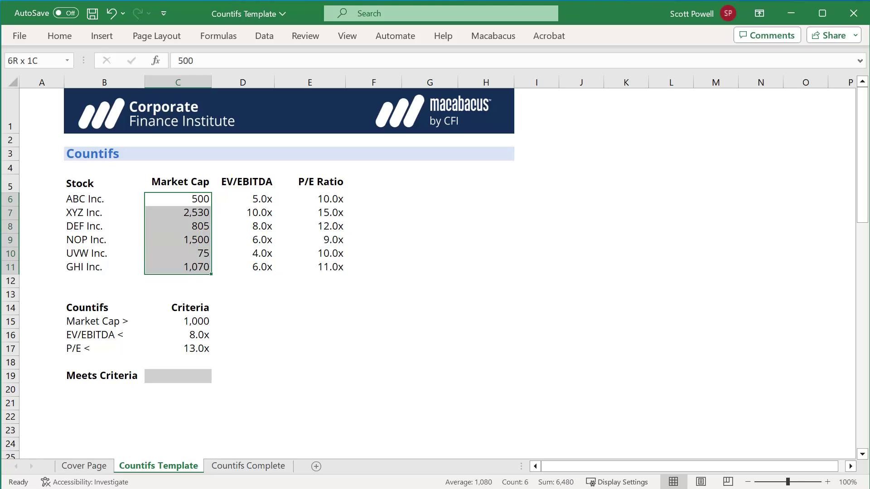
pyautogui.press('Up')
pyautogui.press('Down')
pyautogui.press('Down')
# Review the EV/EBITDA and P/E Ratio columns of the stock data
pyautogui.press('Right')
pyautogui.press('Up')
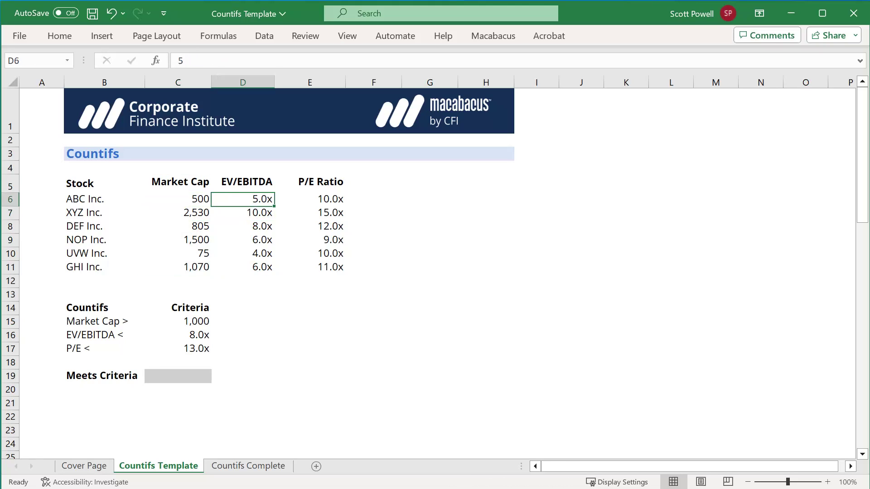
pyautogui.press('Up')
pyautogui.hotkey('shift', 'Down')
pyautogui.hotkey('shift', 'Down')
pyautogui.hotkey('shift', 'Down')
pyautogui.hotkey('shift', 'Down')
pyautogui.hotkey('shift', 'Down')
pyautogui.hotkey('shift', 'Down')
pyautogui.press('Right')
pyautogui.hotkey('shift', 'Down')
pyautogui.hotkey('shift', 'Down')
pyautogui.hotkey('shift', 'Down')
pyautogui.hotkey('shift', 'Down')
pyautogui.hotkey('shift', 'Down')
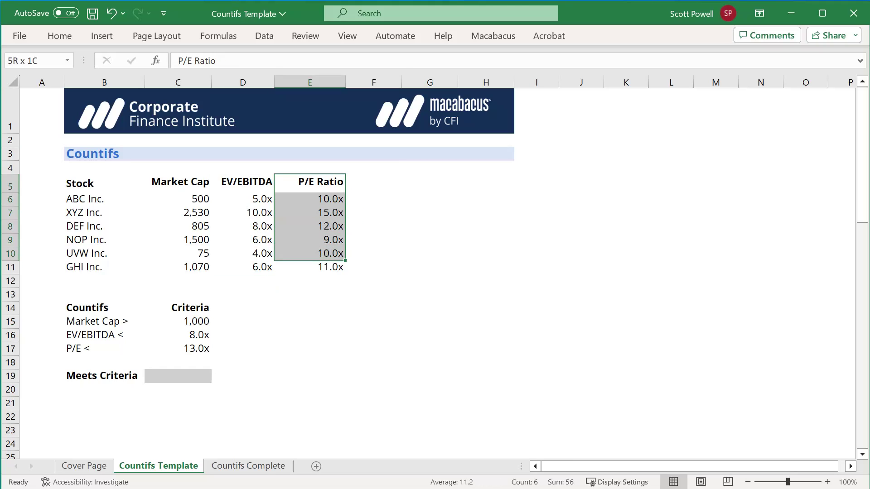
pyautogui.hotkey('shift', 'Down')
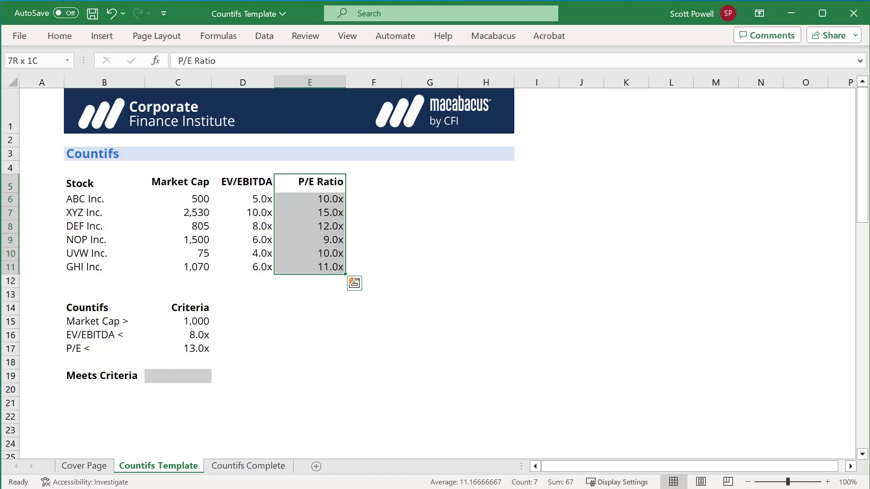
# Review the criteria rows (Market Cap > 1,000, EV/EBITDA < 8.0x, P/E < 13.0x) and return to C19
pyautogui.press('Down')
pyautogui.press('Down')
pyautogui.press('Down')
pyautogui.press('Down')
pyautogui.press('Down')
pyautogui.press('Down')
pyautogui.press('Down')
pyautogui.press('Down')
pyautogui.press('Down')
pyautogui.press('Down')
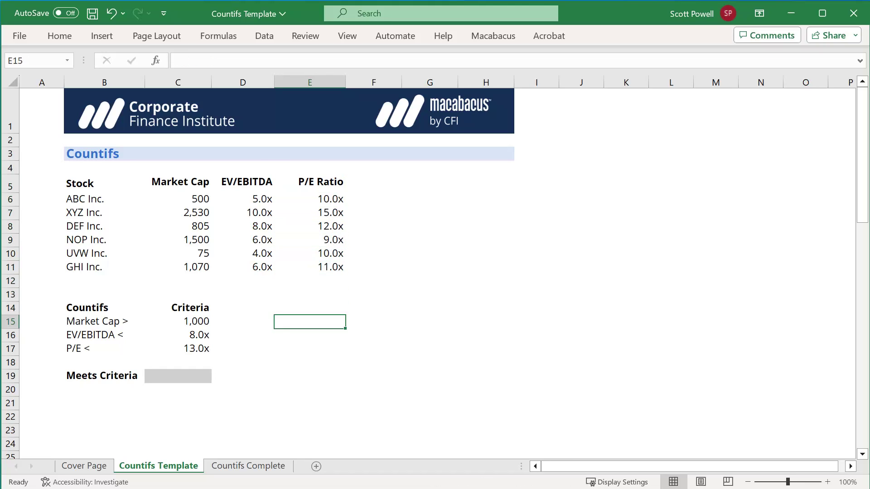
pyautogui.press('Left')
pyautogui.press('Left')
pyautogui.press('Left')
pyautogui.hotkey('shift', 'Right')
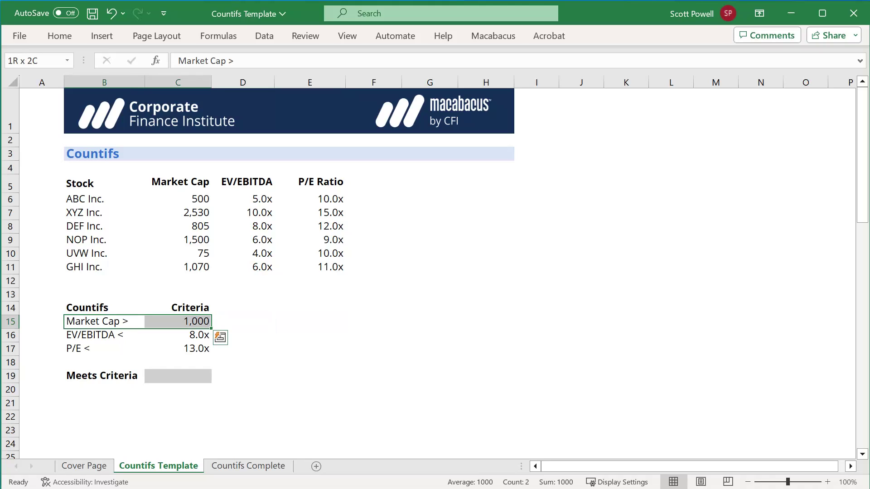
pyautogui.press('Down')
pyautogui.hotkey('shift', 'Right')
pyautogui.hotkey('shift', 'Right')
pyautogui.hotkey('shift', 'Left')
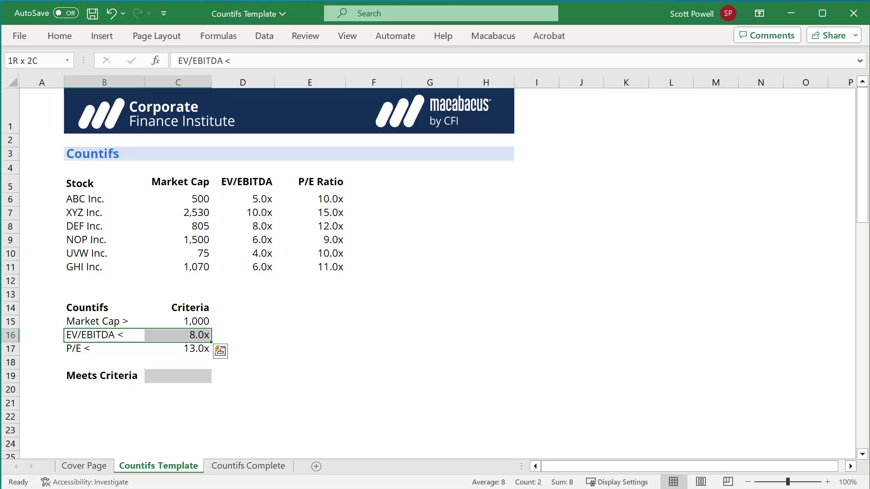
pyautogui.press('Down')
pyautogui.hotkey('shift', 'Right')
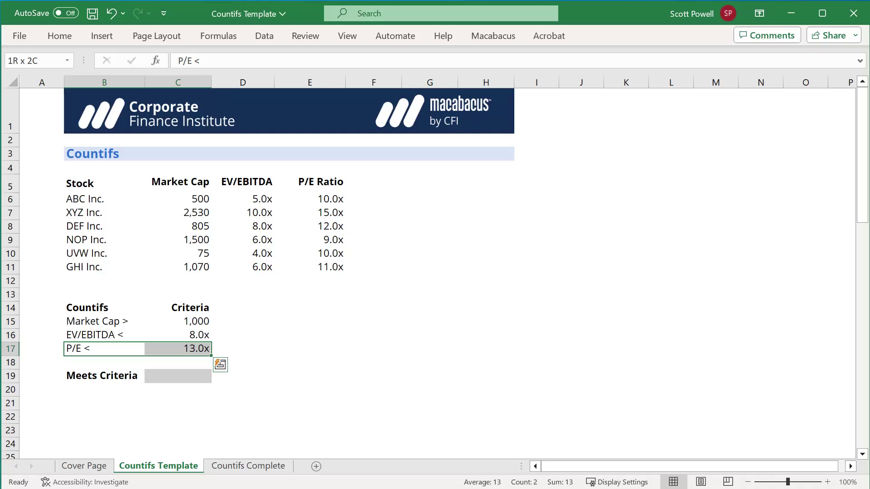
pyautogui.press('Down')
pyautogui.press('Down')
pyautogui.press('Right')
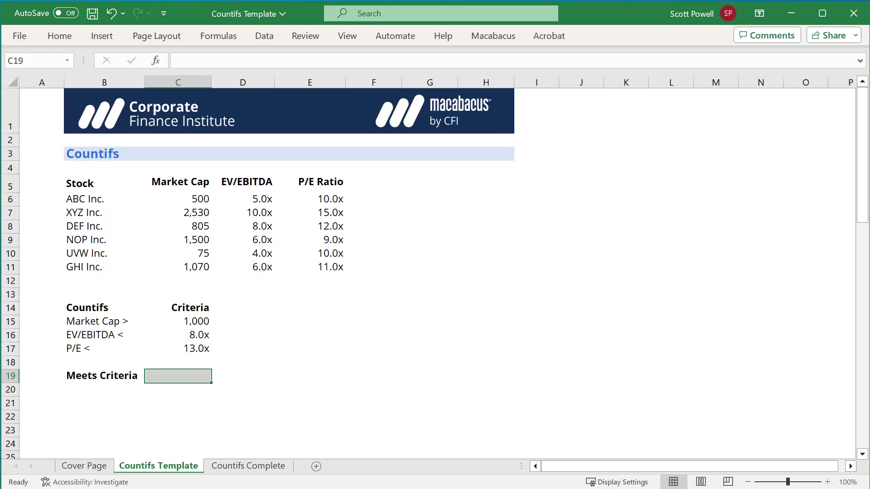
# Start =countifs( in C19 with the condition C6:C11 greater than C15
pyautogui.write('=')
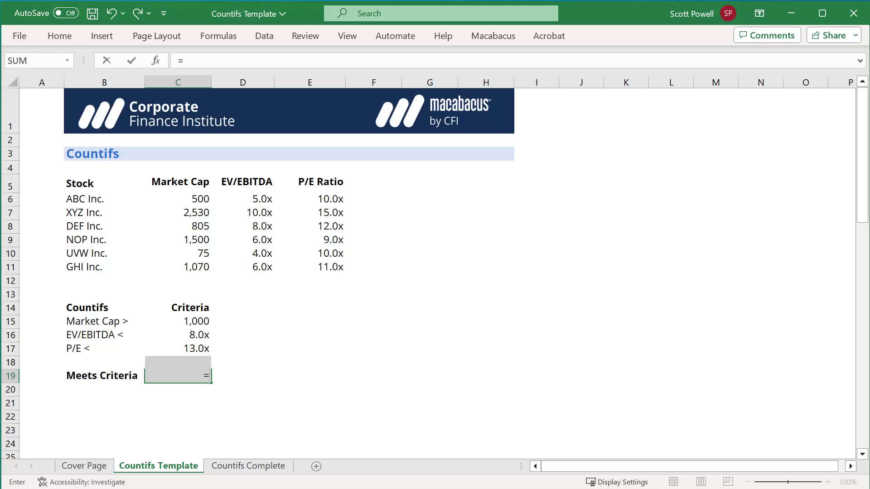
pyautogui.write('countifs')
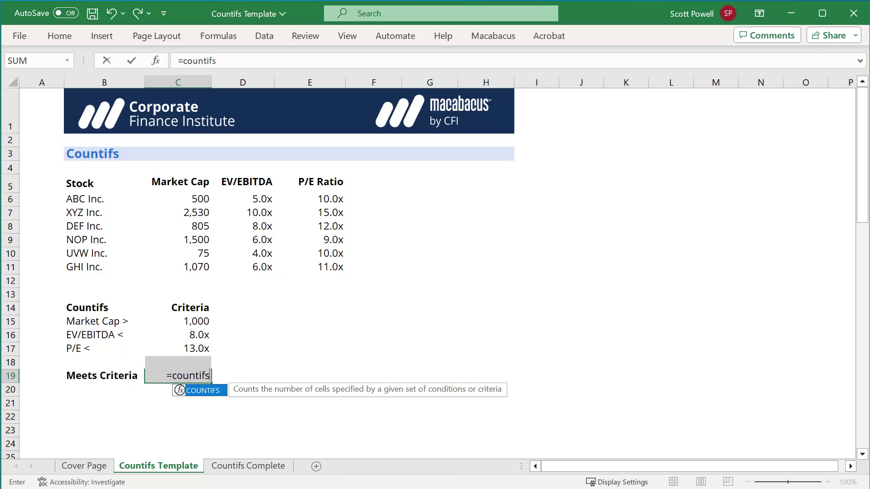
pyautogui.write('(')
pyautogui.press('Up')
pyautogui.press('Up')
pyautogui.press('Up')
pyautogui.press('Up')
pyautogui.press('Up')
pyautogui.press('Up')
pyautogui.press('Up')
pyautogui.press('Up')
pyautogui.hotkey('shift', 'Up')
pyautogui.hotkey('shift', 'Up')
pyautogui.hotkey('shift', 'Up')
pyautogui.hotkey('shift', 'Up')
pyautogui.hotkey('shift', 'Up')
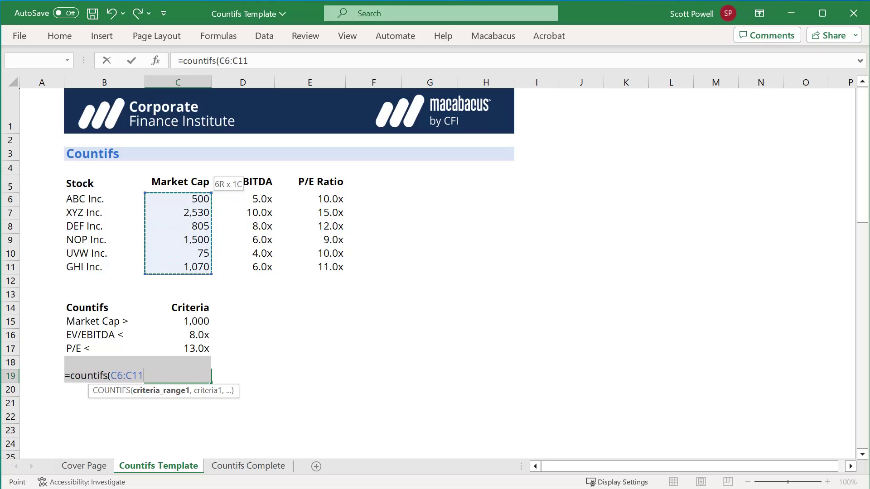
pyautogui.write(',')
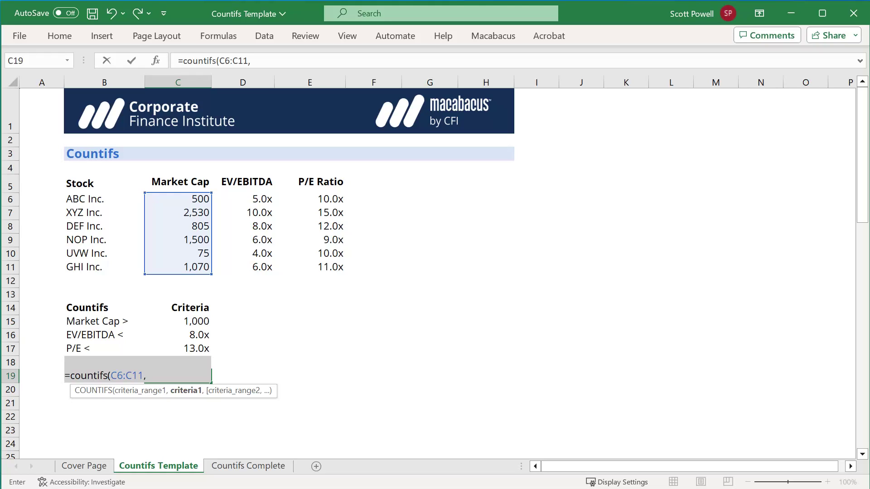
pyautogui.write('">"&')
pyautogui.press('Up')
pyautogui.press('Up')
pyautogui.press('Up')
pyautogui.press('Up')
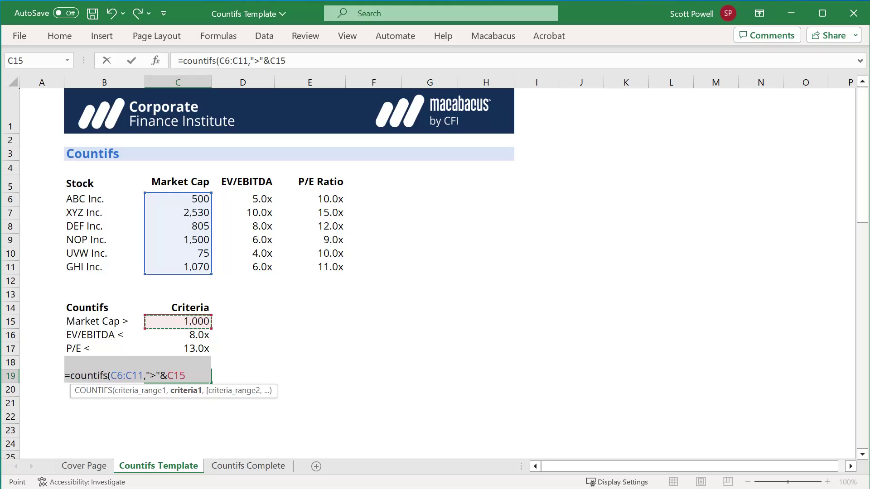
# Add the EV/EBITDA condition: D6:D11 less than C16
pyautogui.write(',')
pyautogui.press('Up')
pyautogui.press('Up')
pyautogui.press('Up')
pyautogui.press('Up')
pyautogui.press('Up')
pyautogui.press('Up')
pyautogui.press('Up')
pyautogui.press('Up')
pyautogui.press('Right')
pyautogui.hotkey('shift', 'Up')
pyautogui.hotkey('shift', 'Up')
pyautogui.hotkey('shift', 'Up')
pyautogui.hotkey('shift', 'Up')
pyautogui.hotkey('shift', 'Up')
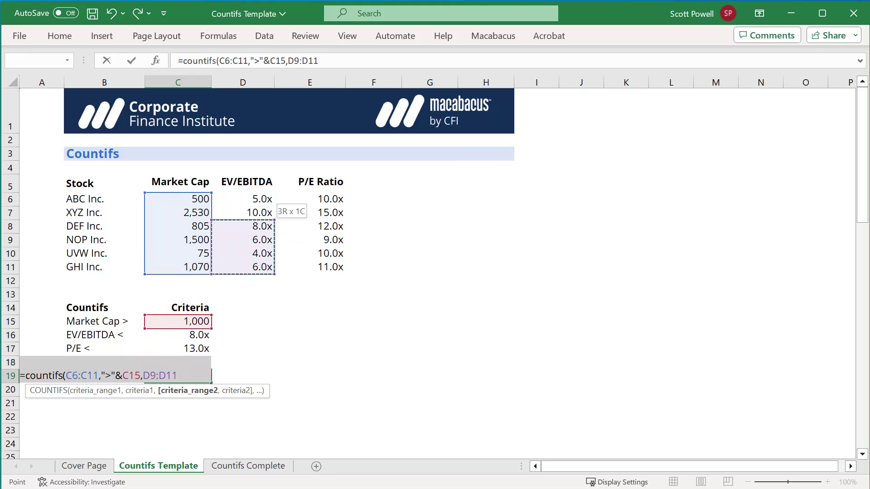
pyautogui.write(',')
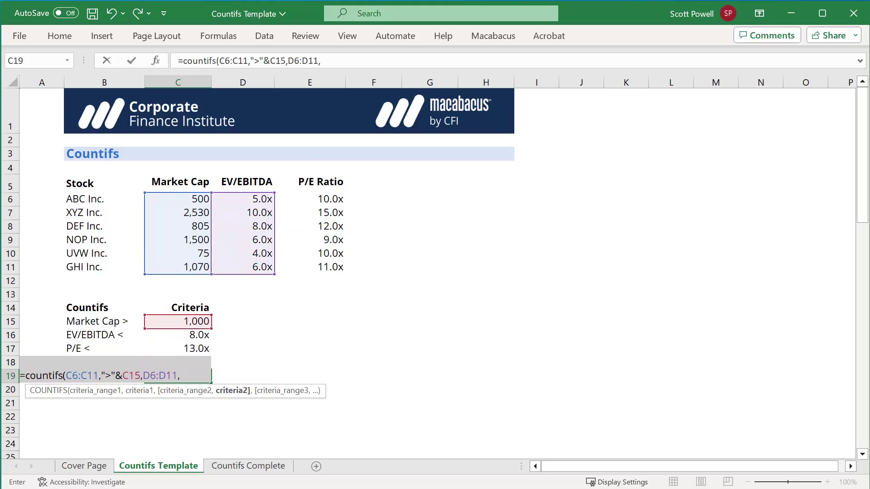
pyautogui.write('"<"&')
pyautogui.press('Up')
pyautogui.press('Up')
pyautogui.press('Up')
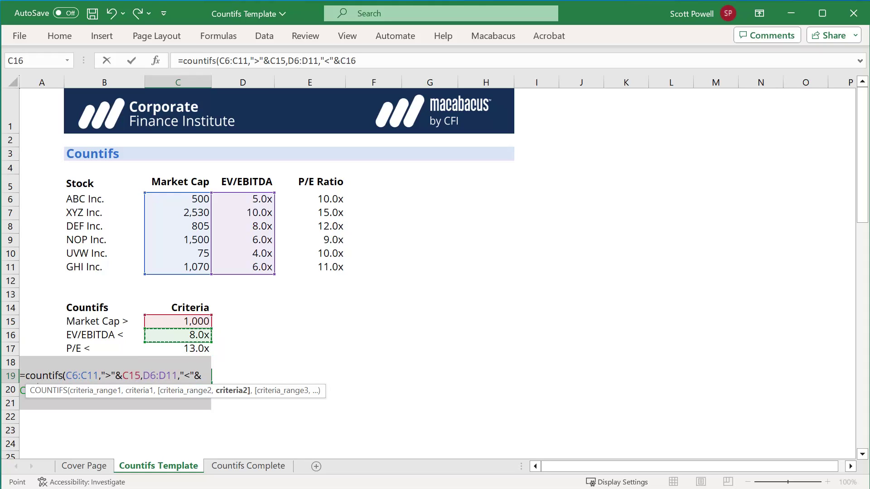
# Add the P/E condition: E6:E11 less than C17
pyautogui.write(',')
pyautogui.press('Up')
pyautogui.press('Up')
pyautogui.press('Up')
pyautogui.press('Up')
pyautogui.press('Up')
pyautogui.press('Up')
pyautogui.press('Up')
pyautogui.press('Up')
pyautogui.press('Right')
pyautogui.press('Right')
pyautogui.hotkey('shift', 'Up')
pyautogui.hotkey('shift', 'Up')
pyautogui.hotkey('shift', 'Up')
pyautogui.hotkey('shift', 'Up')
pyautogui.hotkey('shift', 'Up')
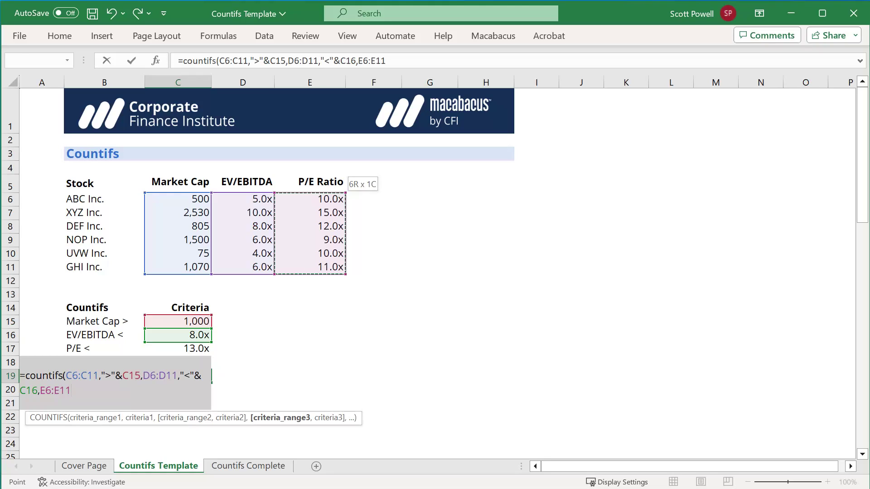
pyautogui.write(',')
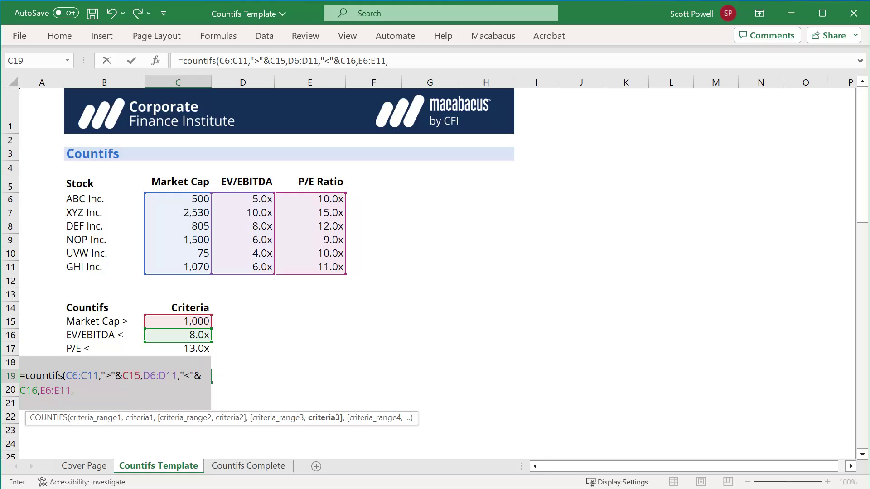
pyautogui.write('"<"&')
pyautogui.press('Up')
pyautogui.press('Up')
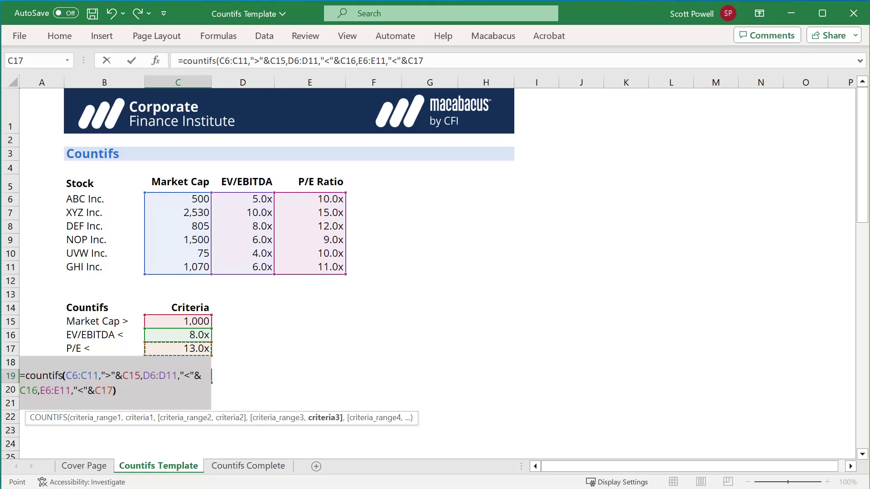
# Close and enter the formula in C19, then reopen it to check its references
pyautogui.write(')')
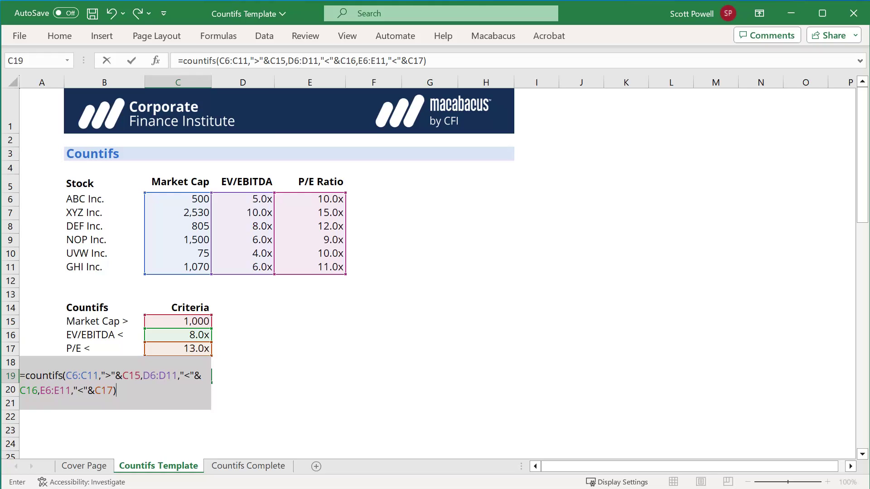
pyautogui.press('Return')
pyautogui.click(178, 376)
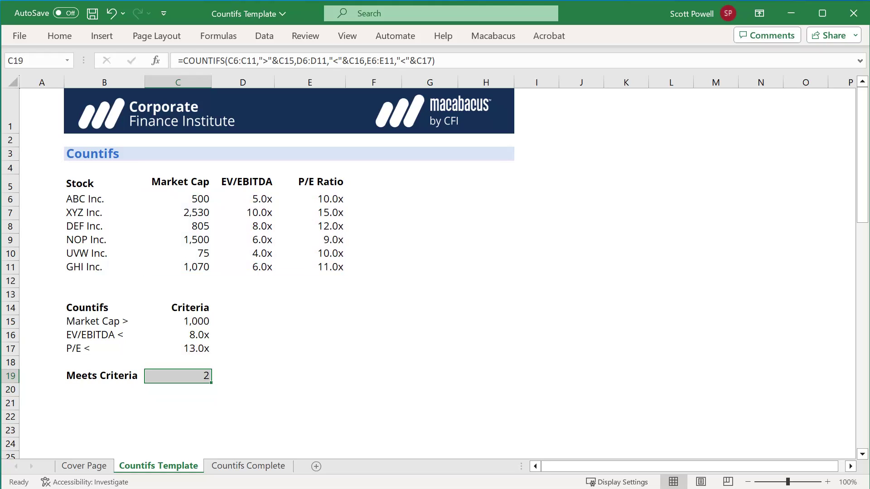
pyautogui.press('F2')
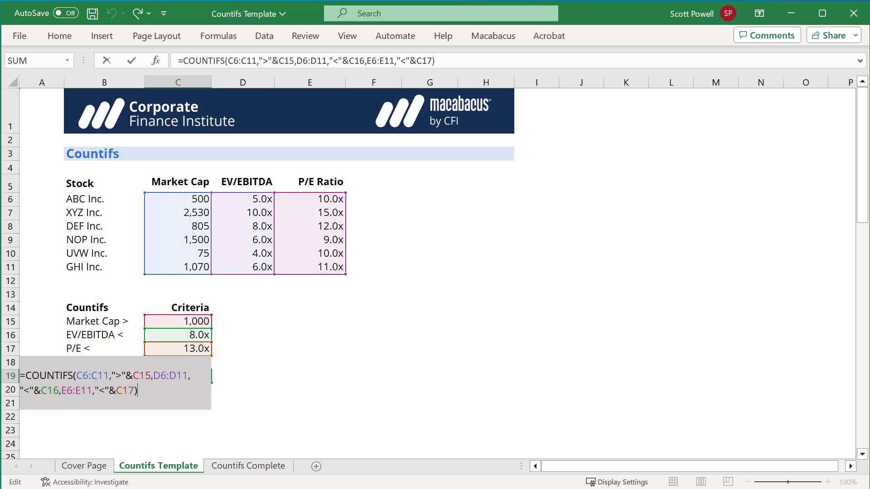